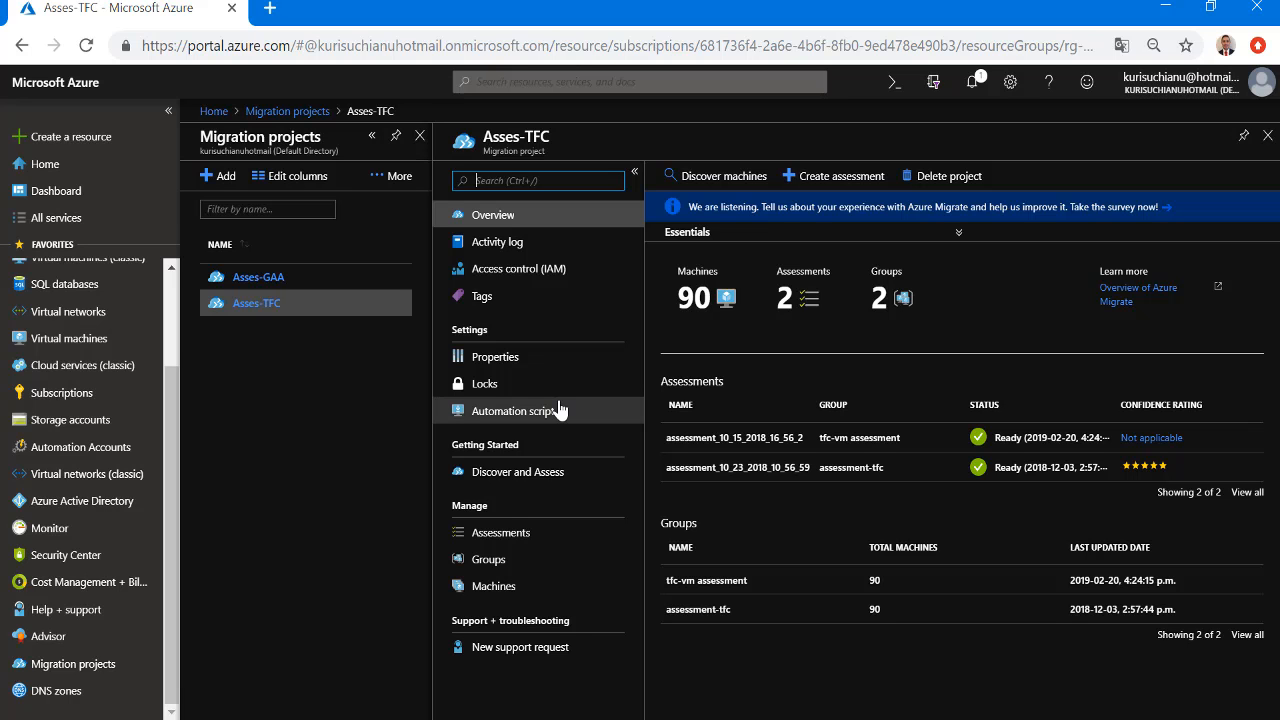
# Review the collector setup instructions for discovering machines in the Asses-TFC project and return to Discover and Assess
pyautogui.click(549, 478)
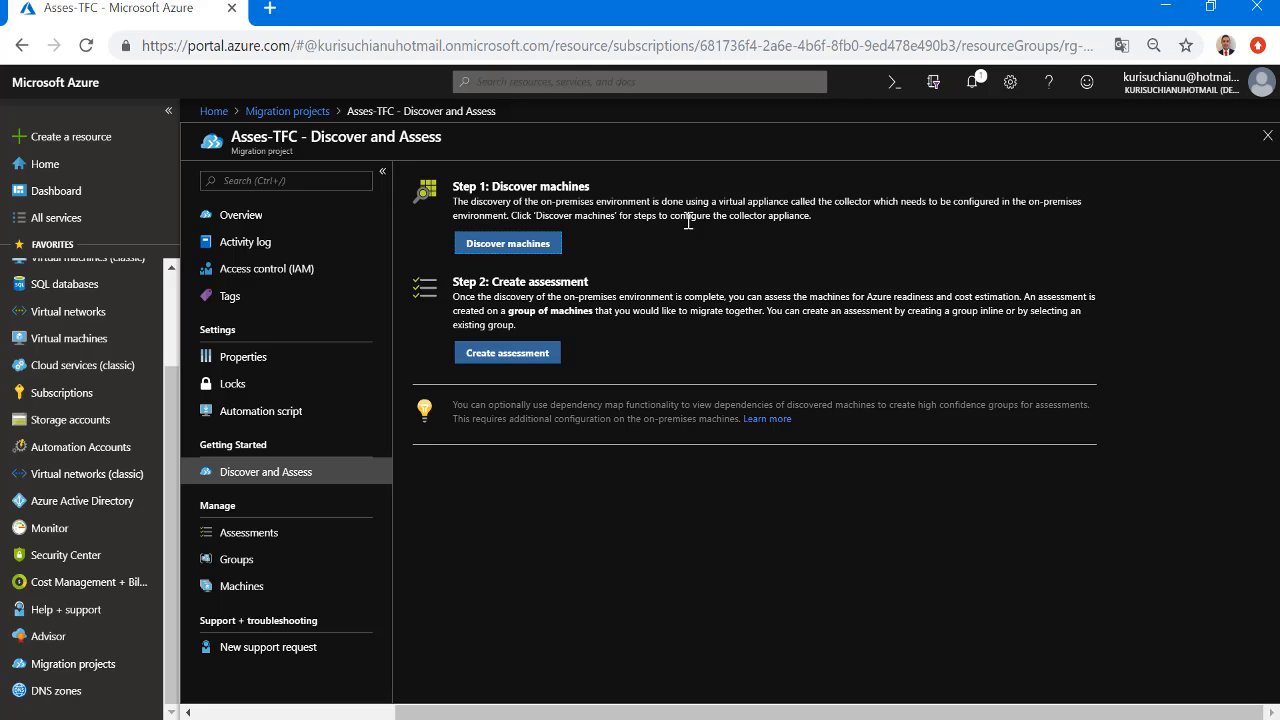
pyautogui.click(524, 255)
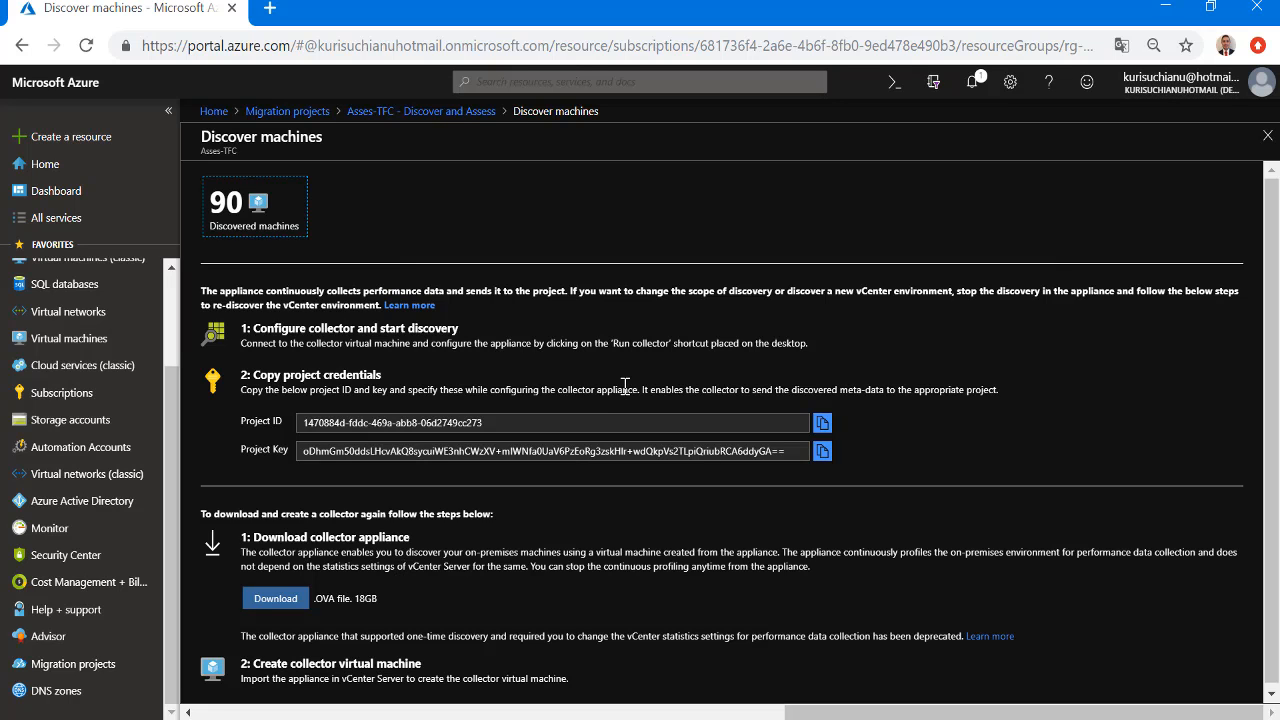
pyautogui.click(445, 118)
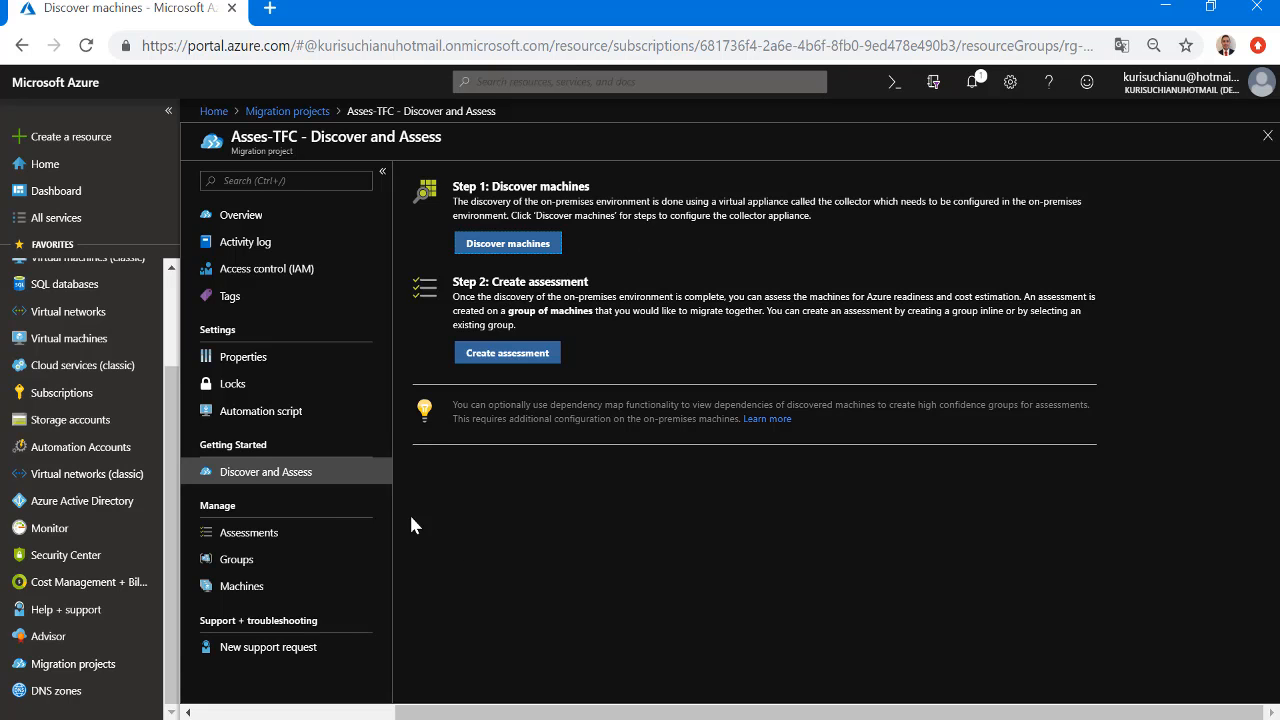
# Open assessment_10_23_2018_10_56_59 from the project's assessments and show its editable properties
pyautogui.click(242, 536)
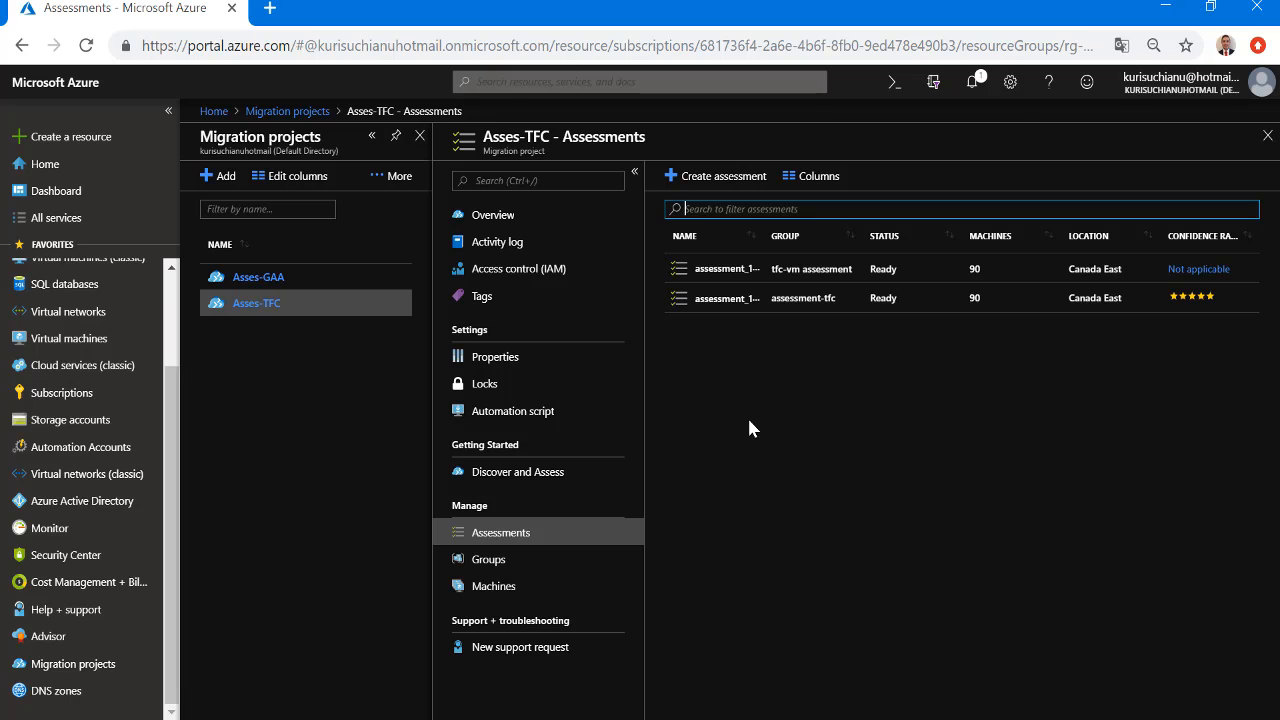
pyautogui.click(737, 306)
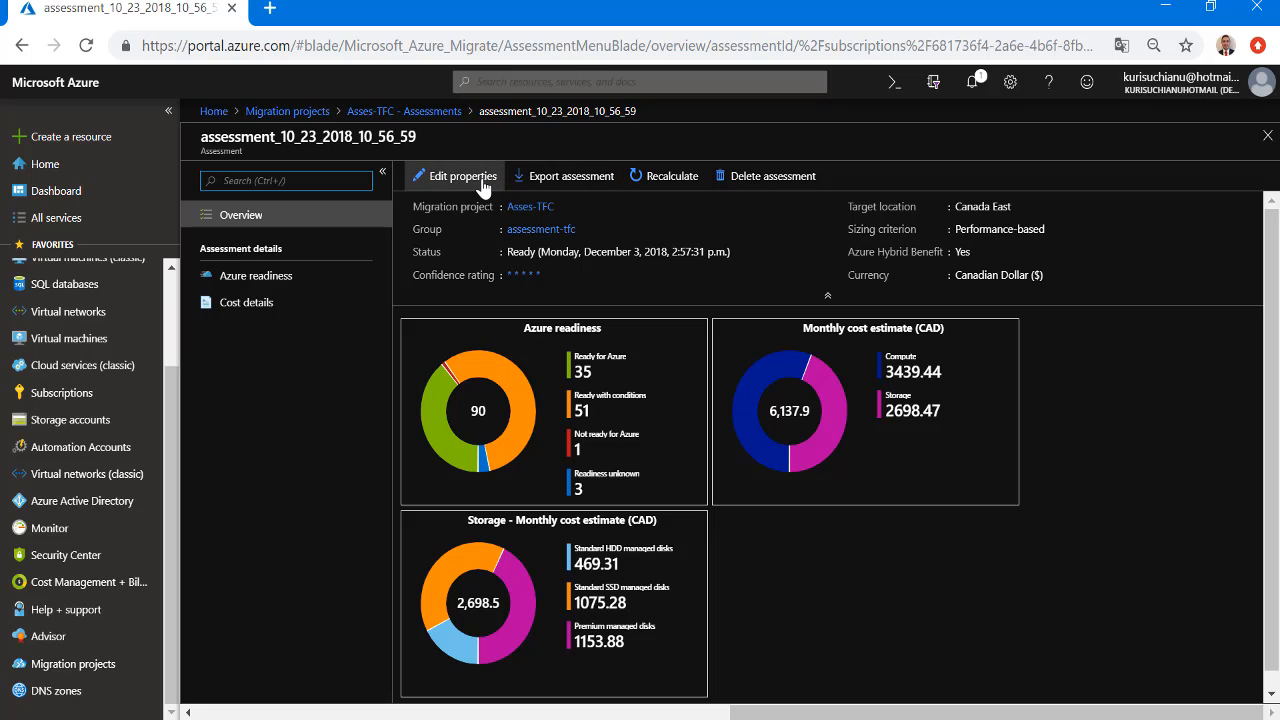
pyautogui.click(467, 182)
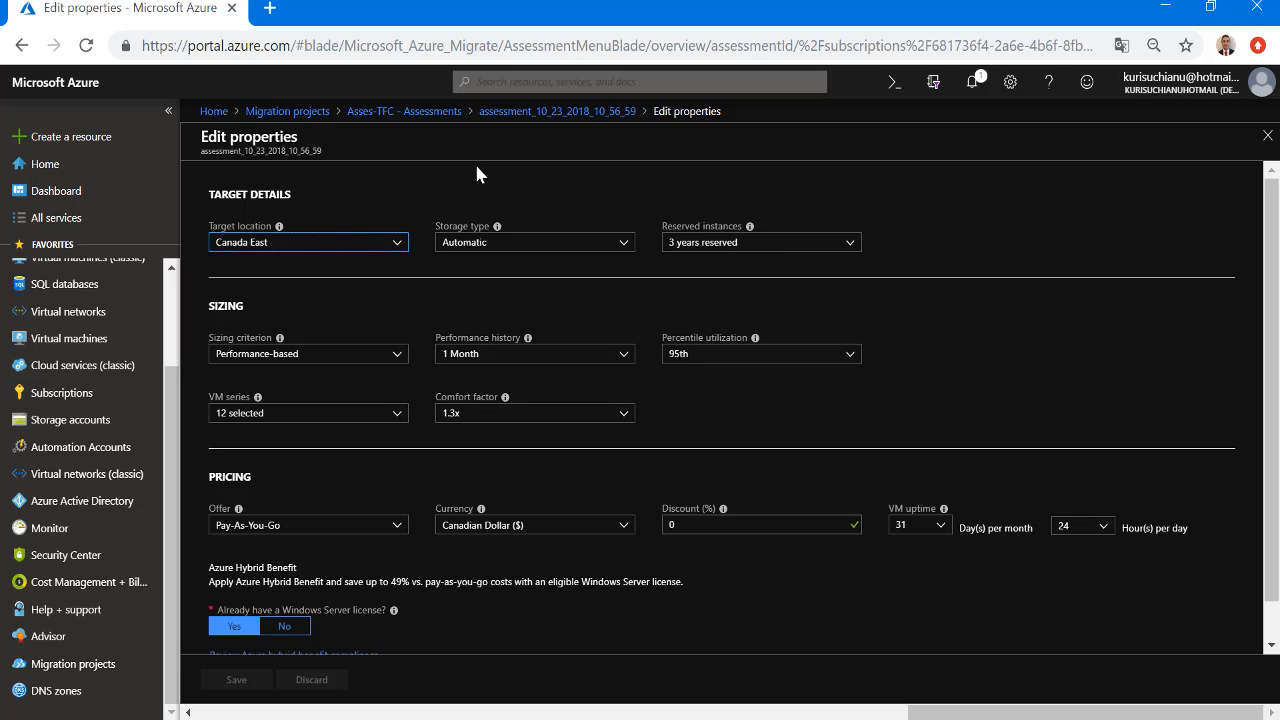
# Review the target details options, choosing Canada East as location, Automatic storage type and 3 years reserved instances
pyautogui.click(381, 255)
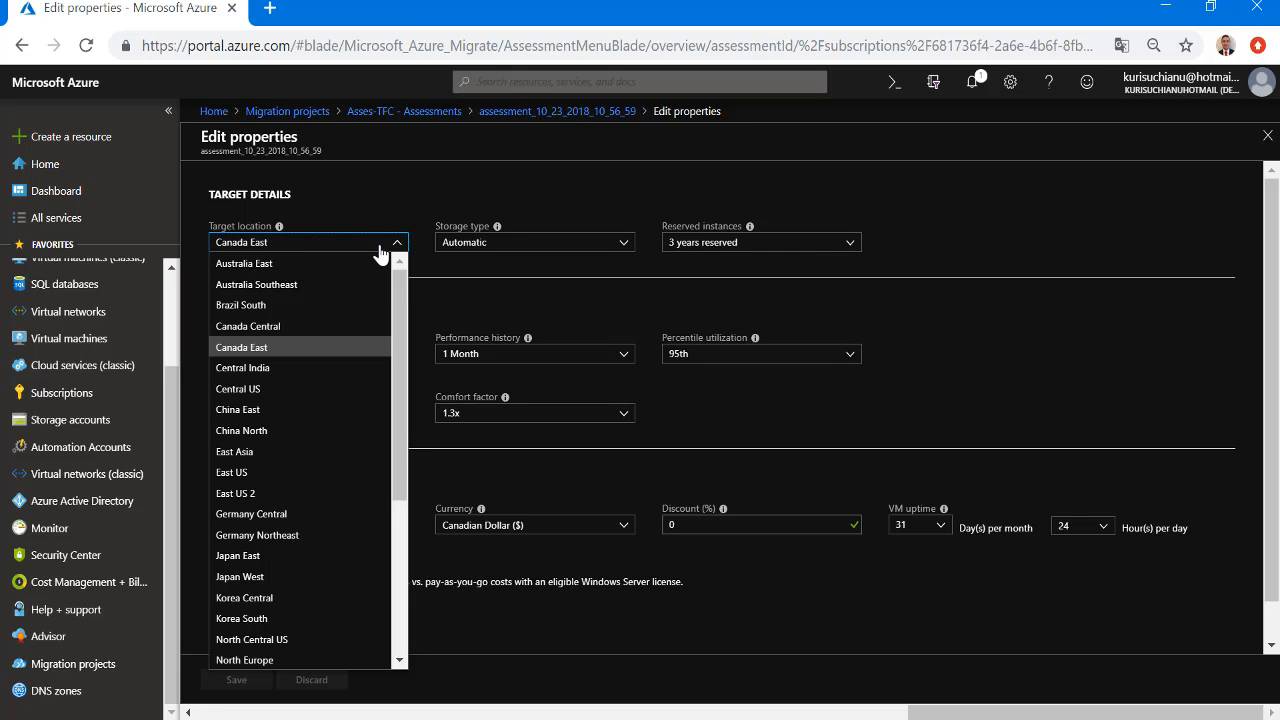
pyautogui.click(276, 352)
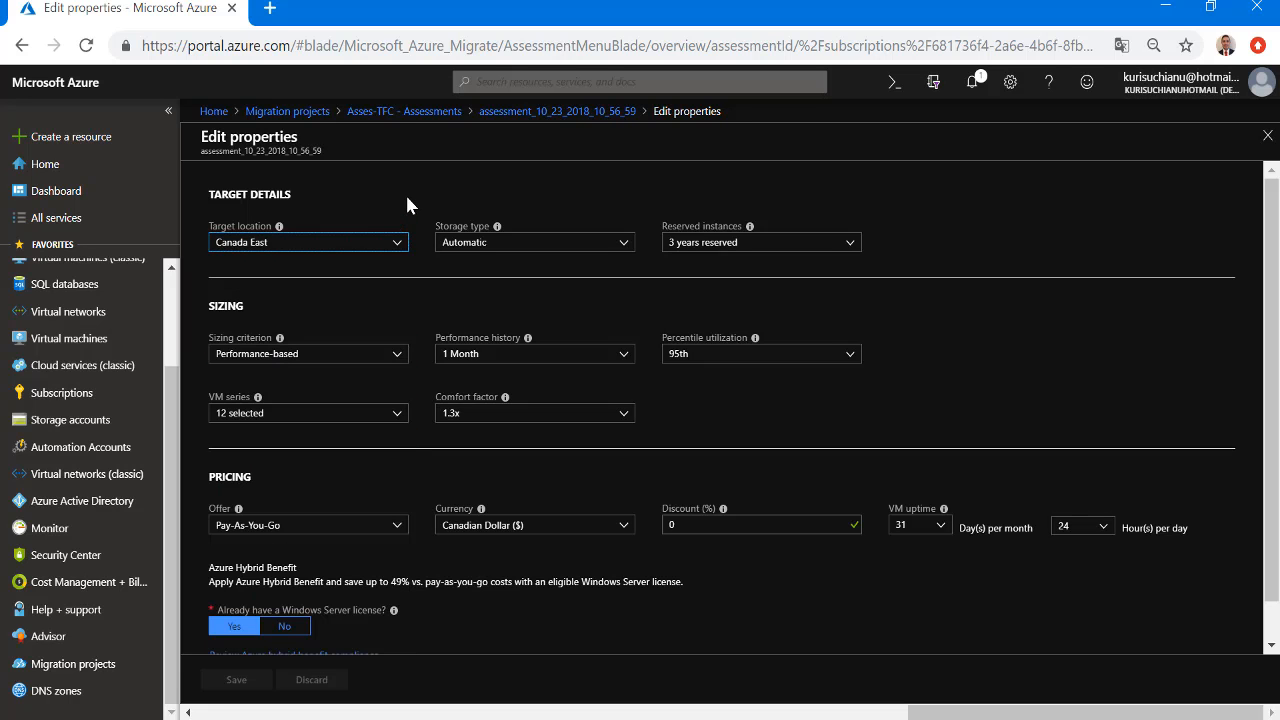
pyautogui.click(624, 244)
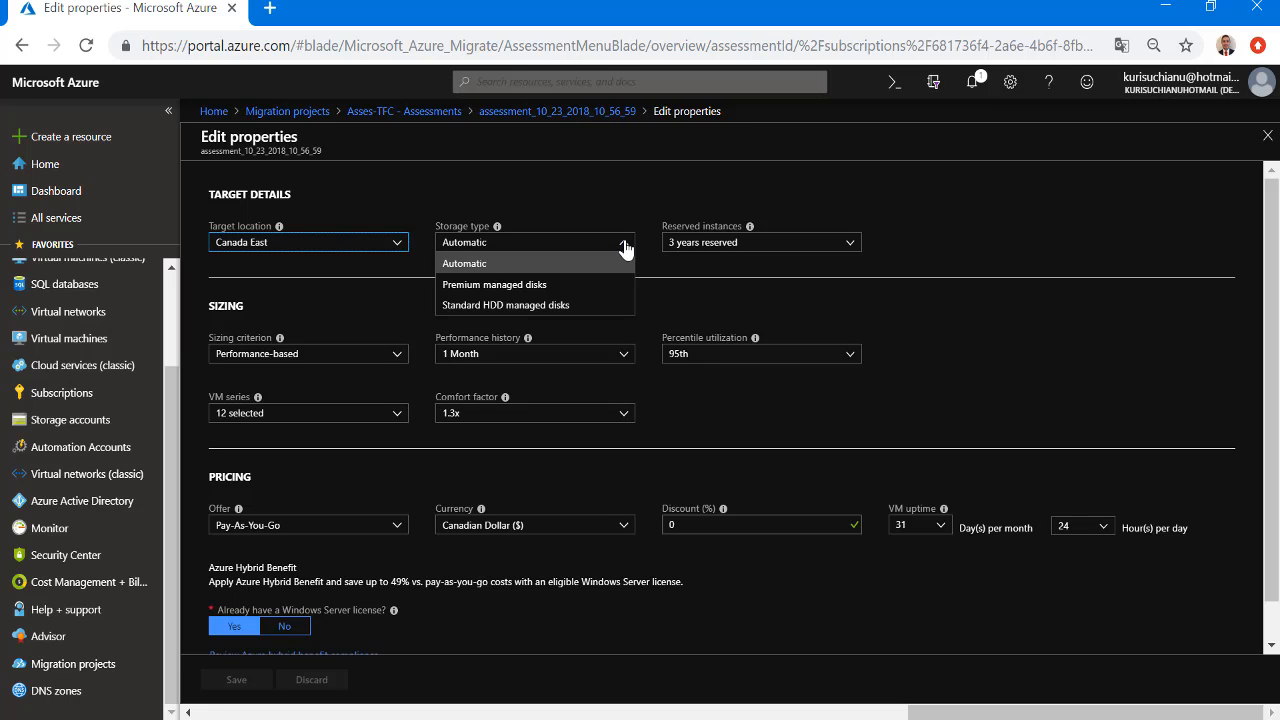
pyautogui.click(495, 265)
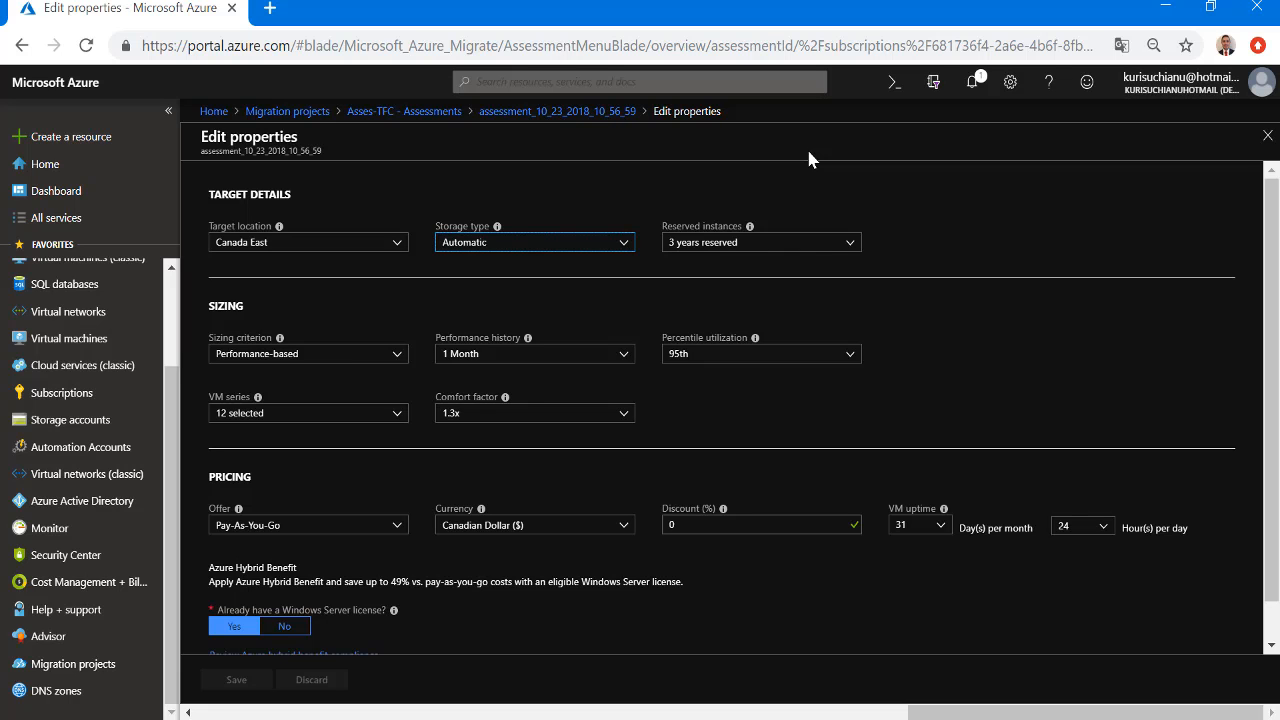
pyautogui.click(842, 244)
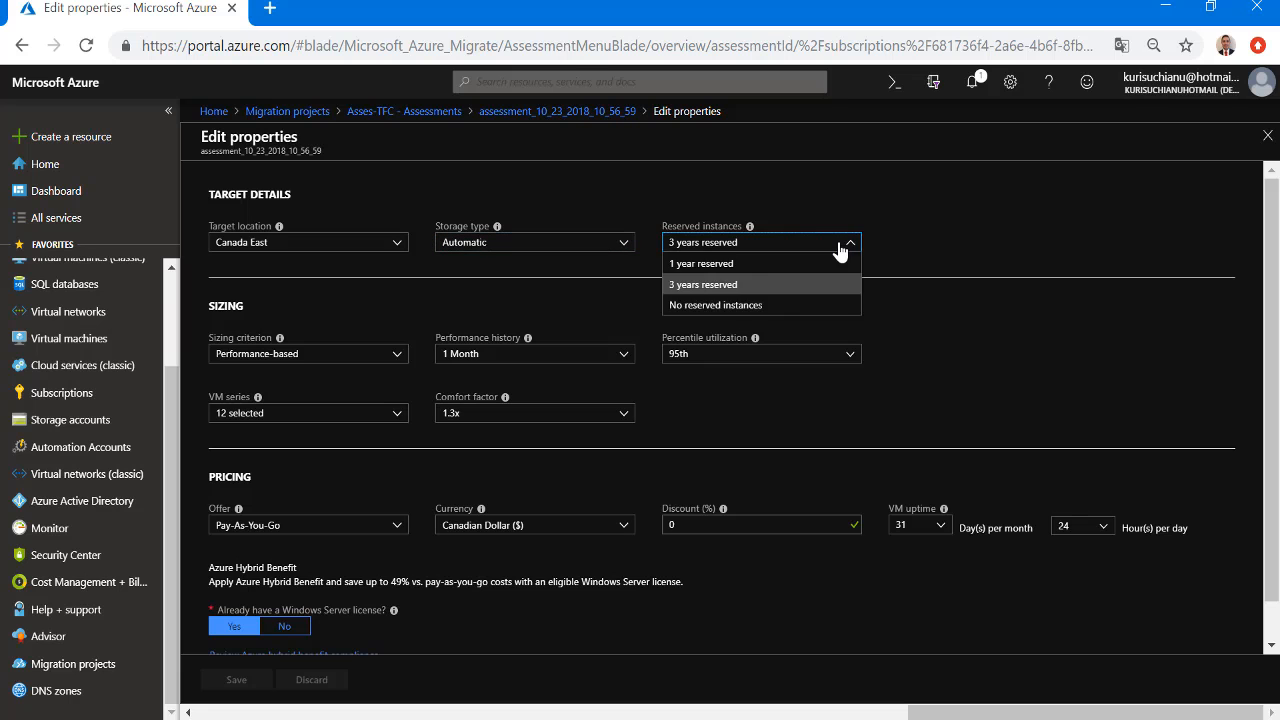
pyautogui.click(713, 286)
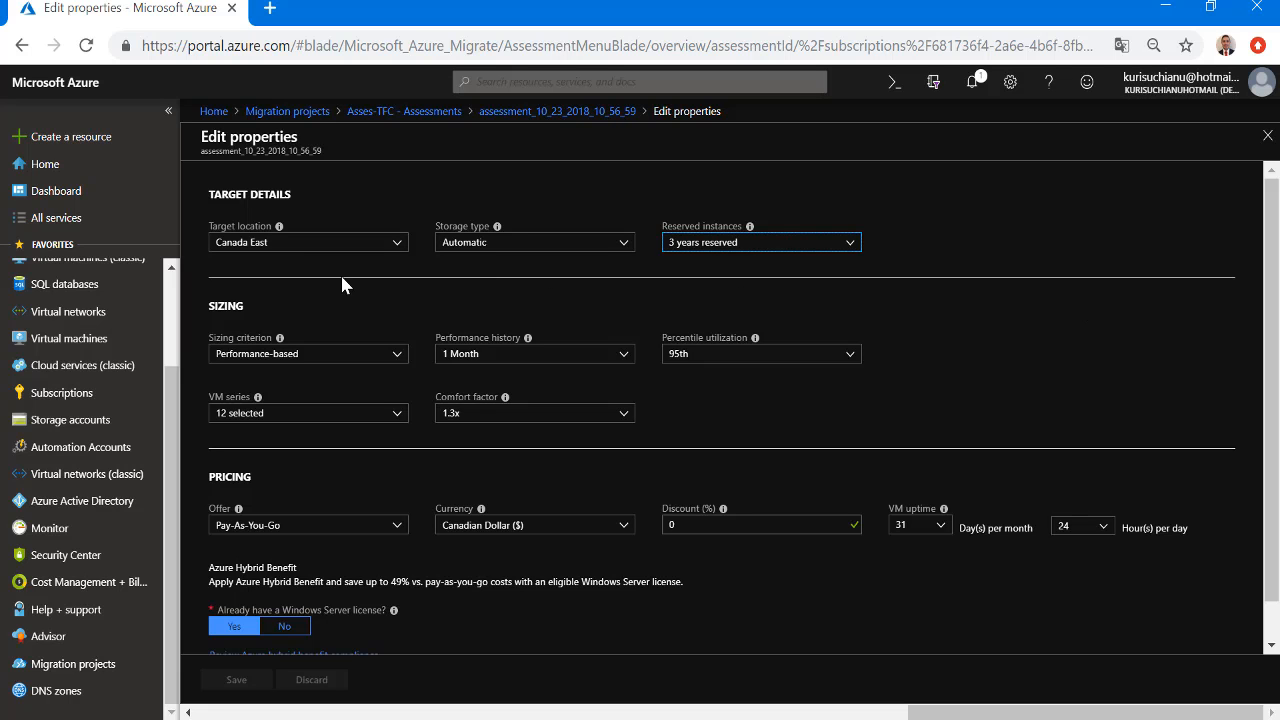
# Review the sizing options, choosing the Performance-based criterion, 1 Month performance history and 95th percentile utilization
pyautogui.click(397, 358)
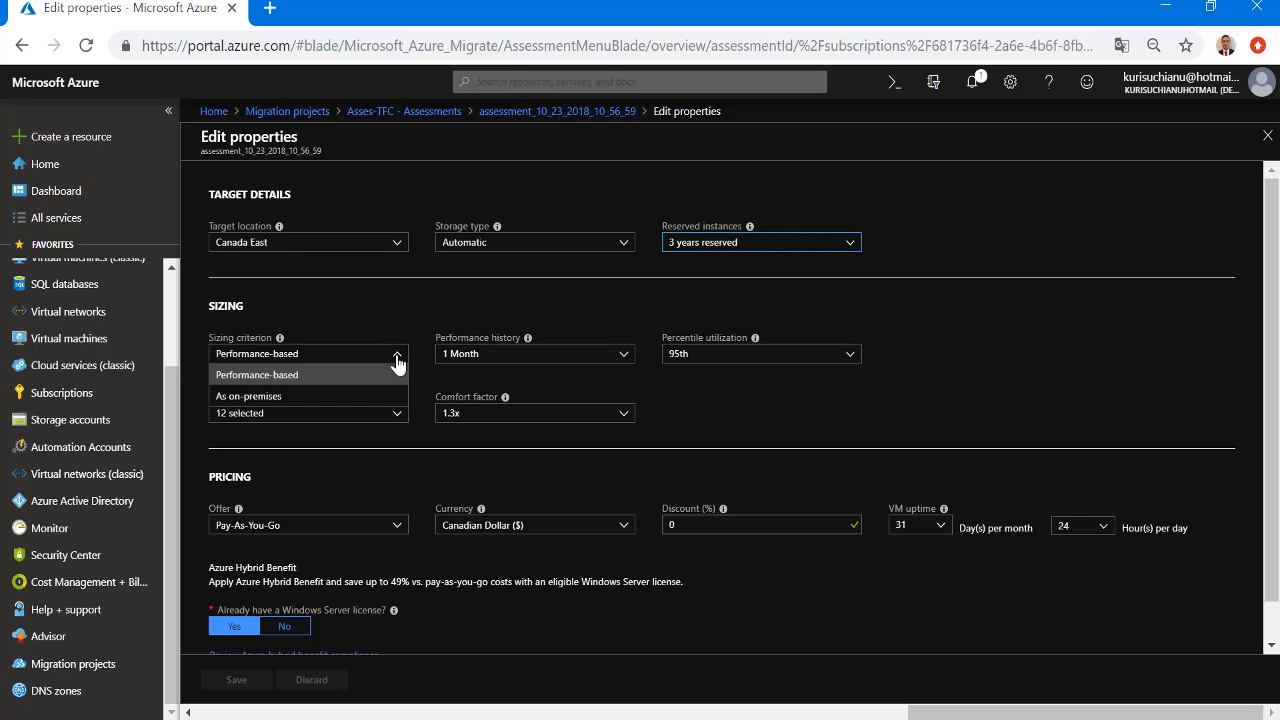
pyautogui.click(313, 376)
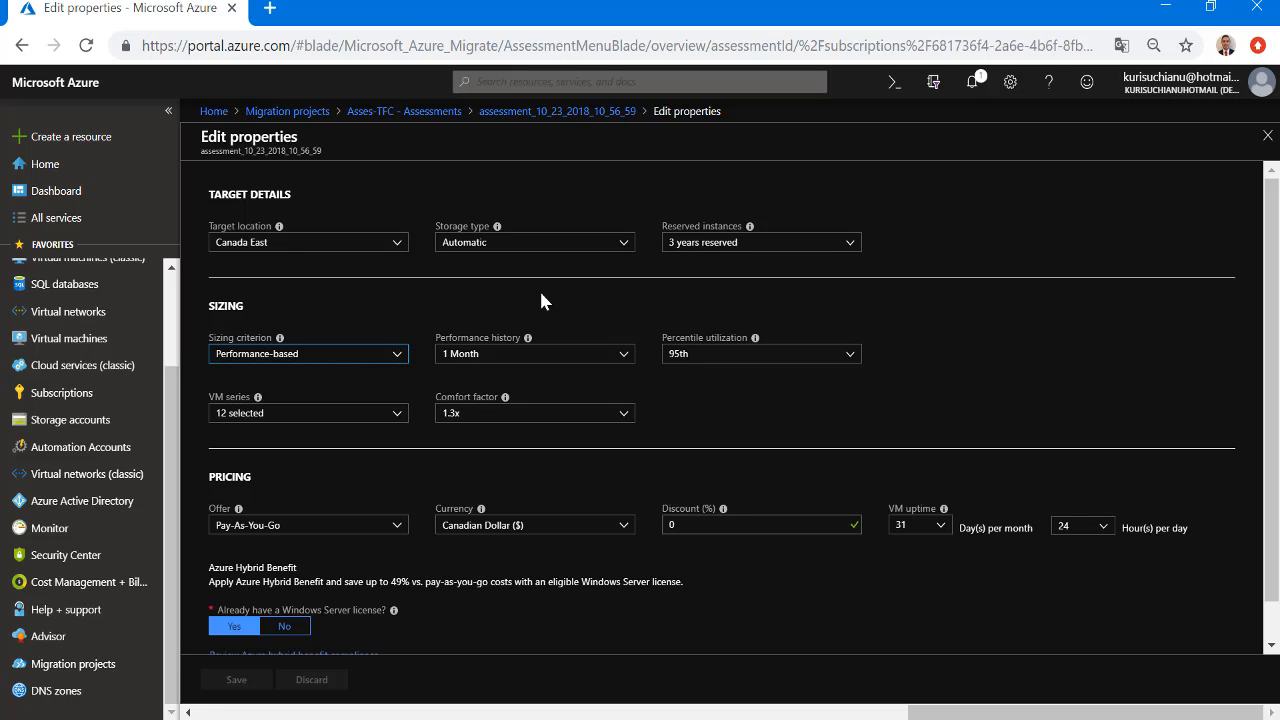
pyautogui.click(567, 364)
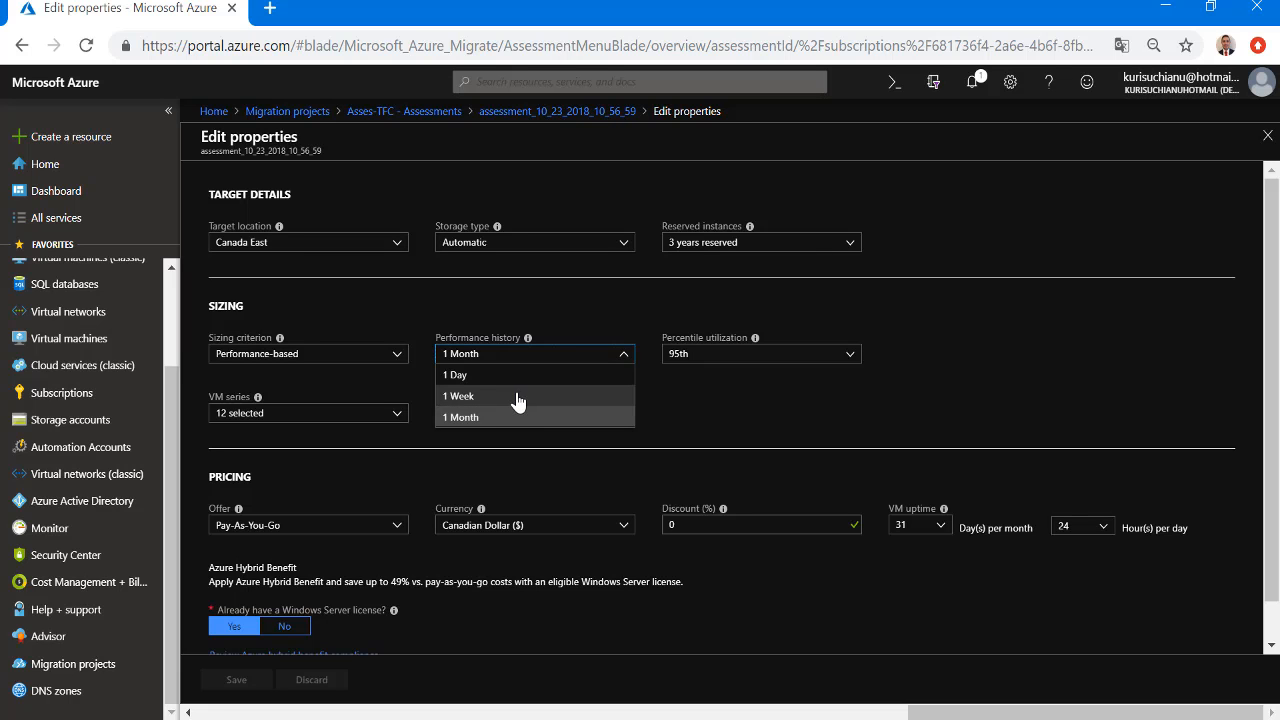
pyautogui.click(486, 418)
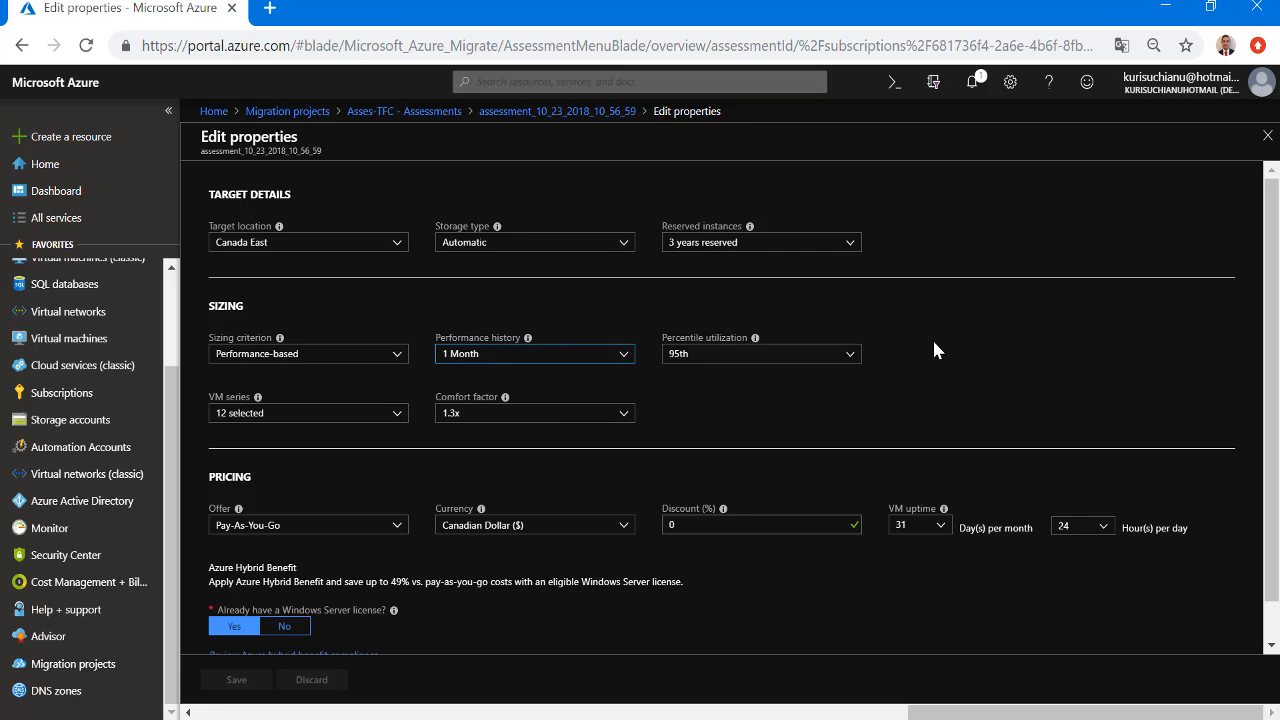
pyautogui.click(849, 356)
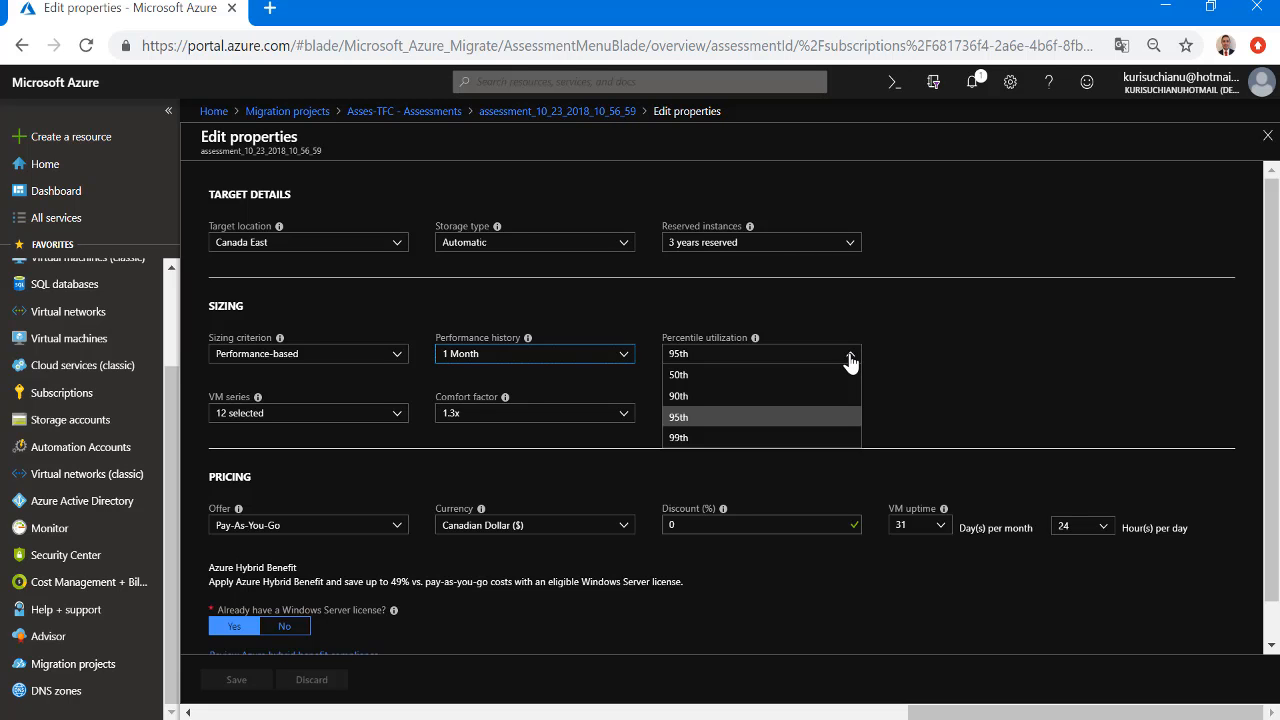
pyautogui.click(717, 423)
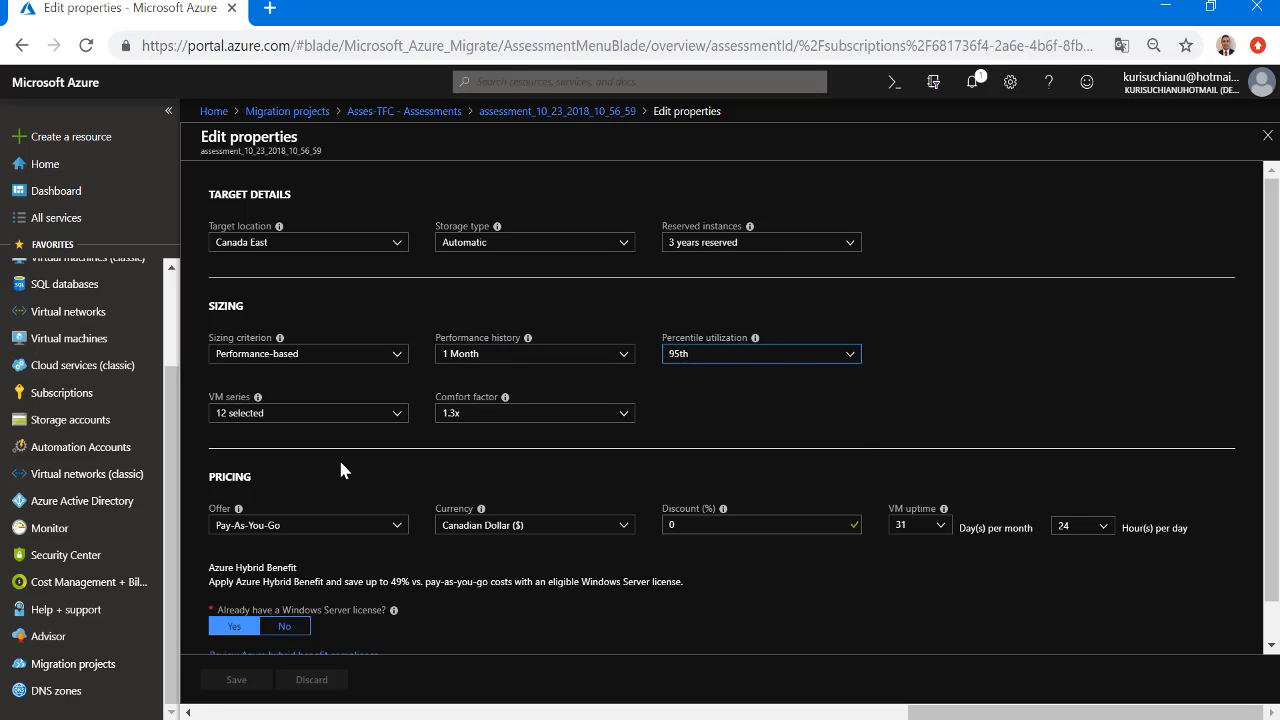
# Look through the VM series available for the assessment without changing the selection
pyautogui.click(375, 416)
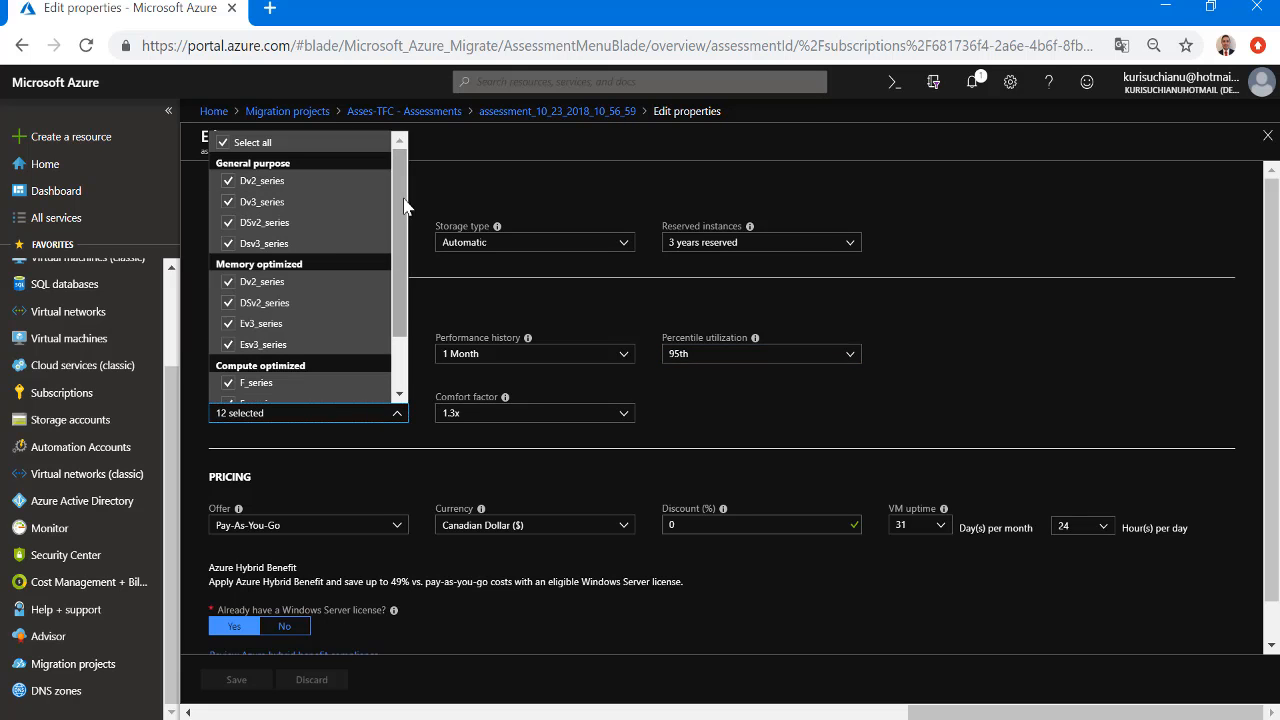
pyautogui.scroll(-3, 400, 230)
pyautogui.scroll(3, 406, 249)
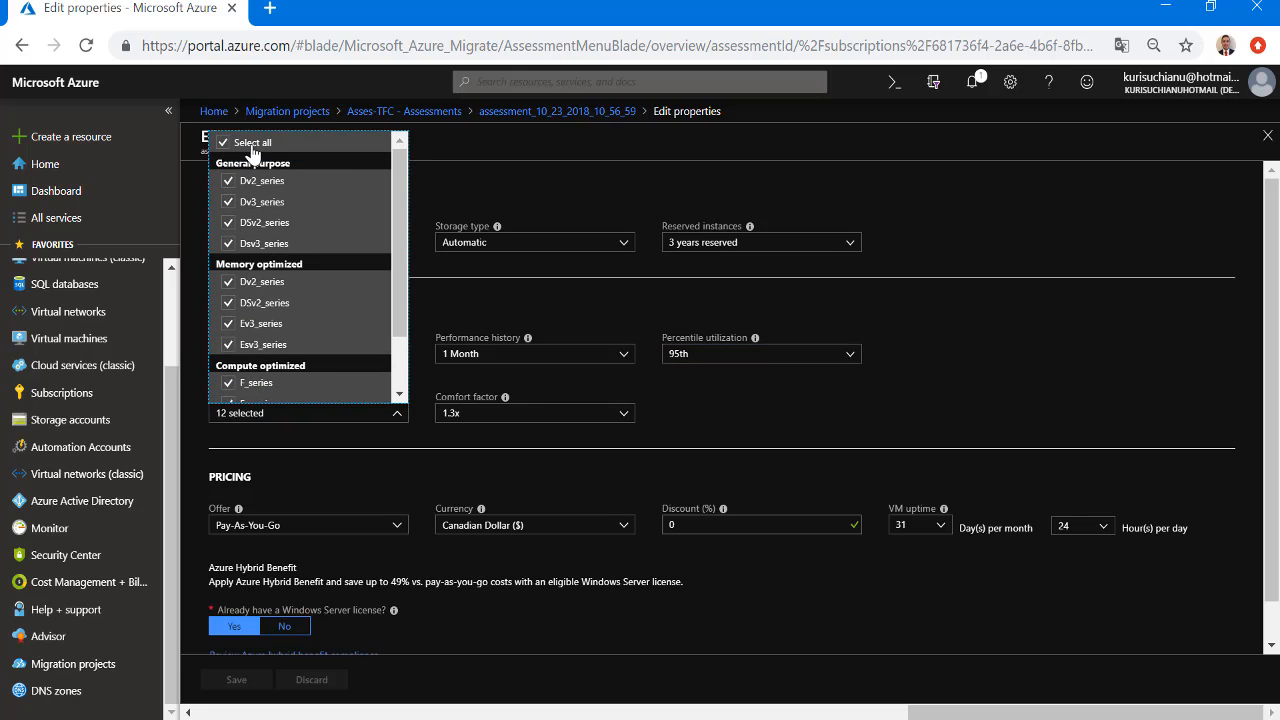
pyautogui.click(735, 410)
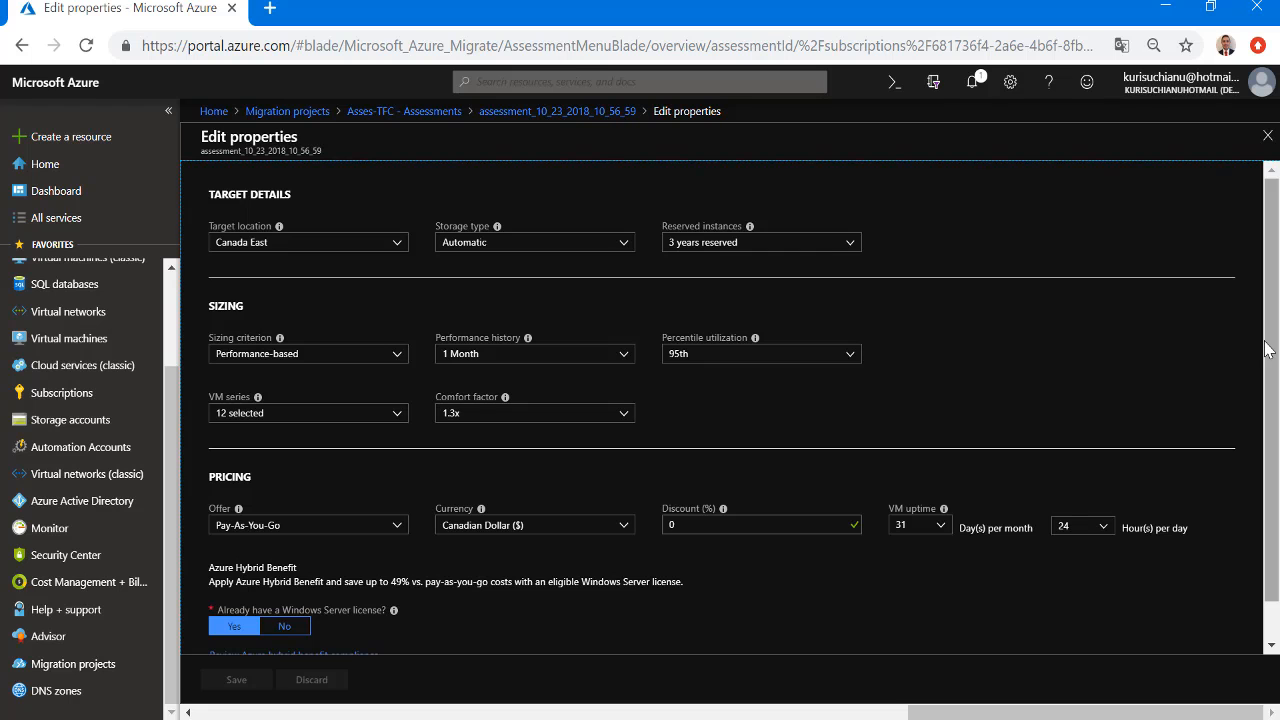
# Review the pricing offers for the assessment, choosing Pay-As-You-Go
pyautogui.moveTo(1265, 341); pyautogui.dragTo(1265, 341)
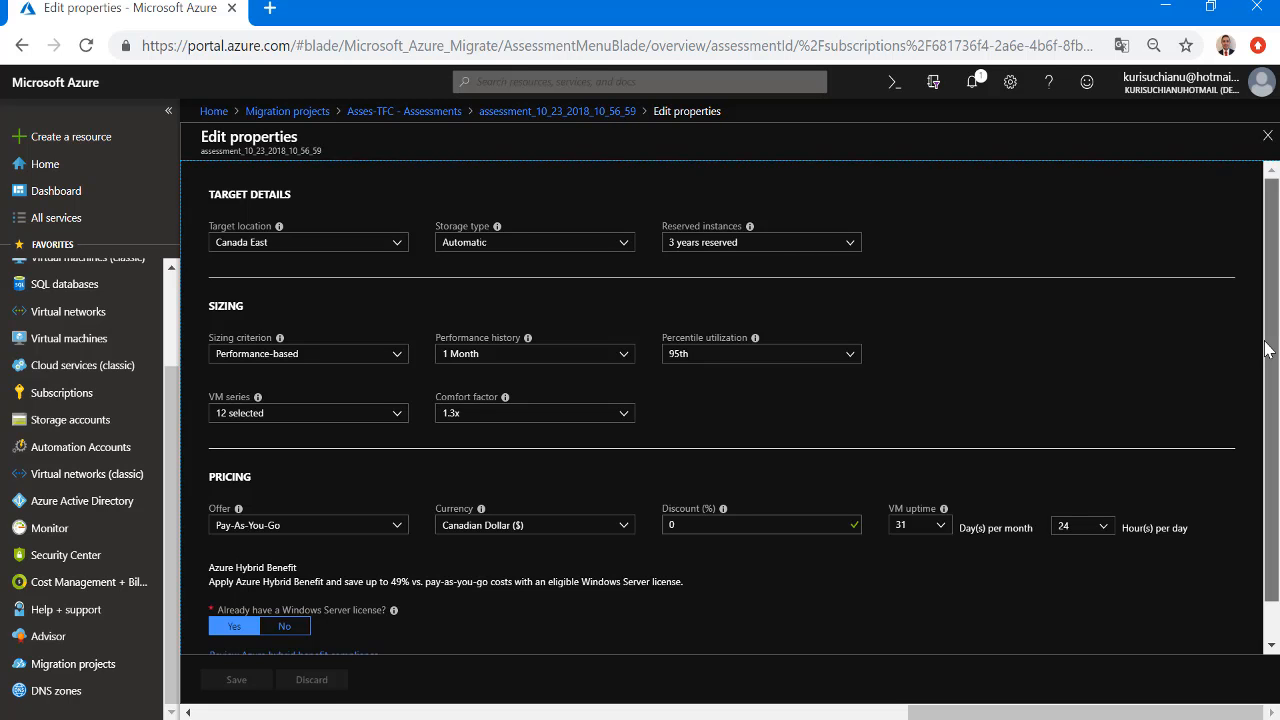
pyautogui.moveTo(1265, 341); pyautogui.dragTo(1266, 397)
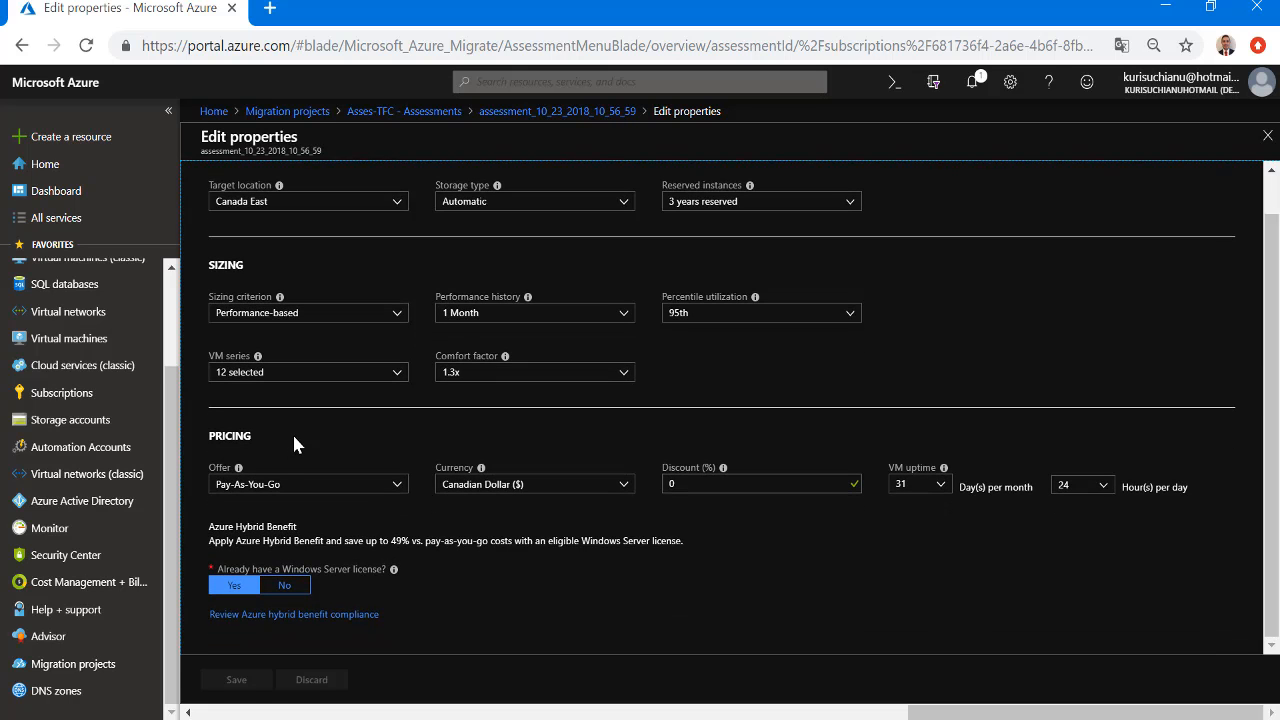
pyautogui.click(325, 492)
pyautogui.click(258, 318)
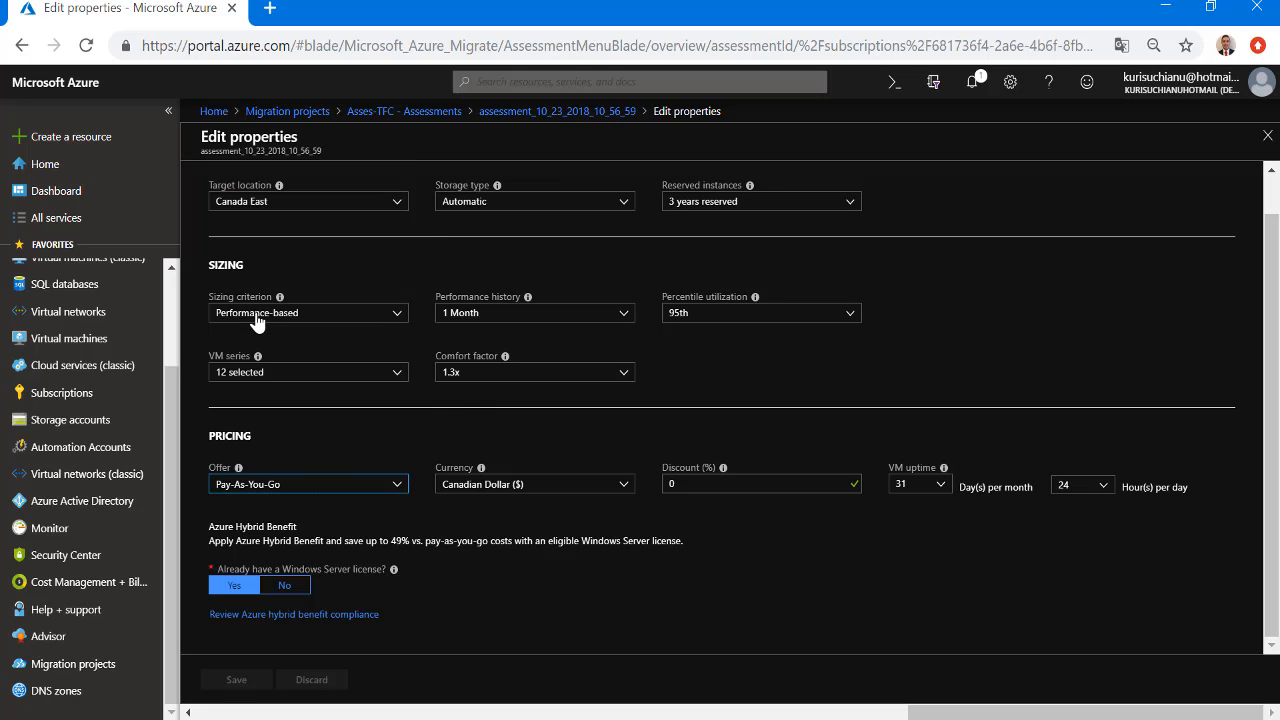
# Check the currency choices and the discount percentage in the pricing settings without changing them
pyautogui.click(614, 487)
pyautogui.click(614, 487)
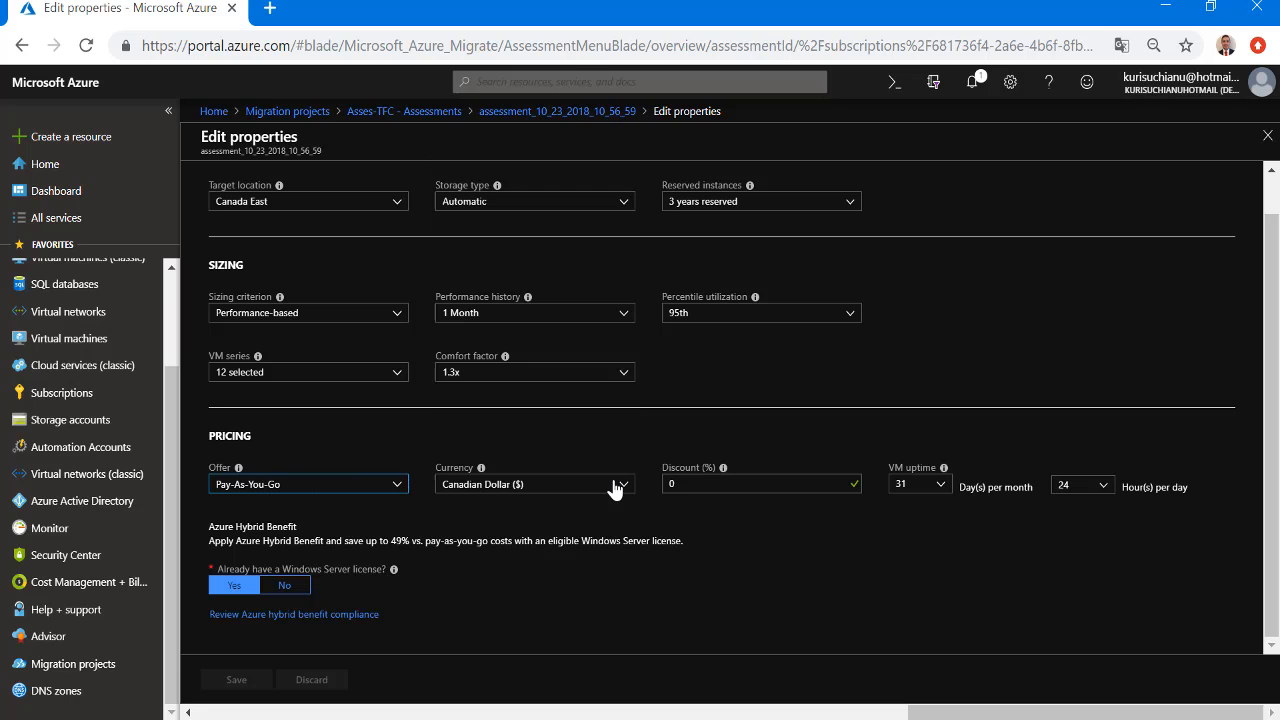
pyautogui.click(705, 485)
pyautogui.doubleClick(705, 485)
pyautogui.click(919, 540)
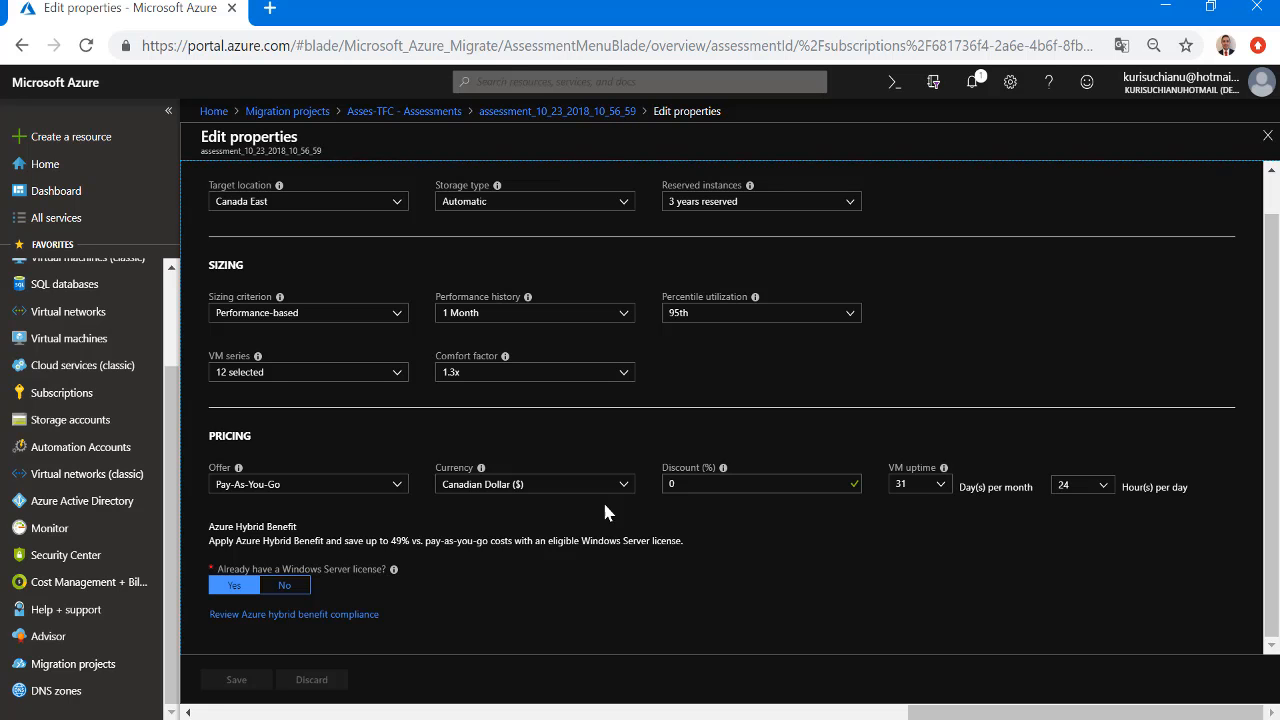
# Return to the assessment's overview and export the assessment as a file
pyautogui.click(543, 113)
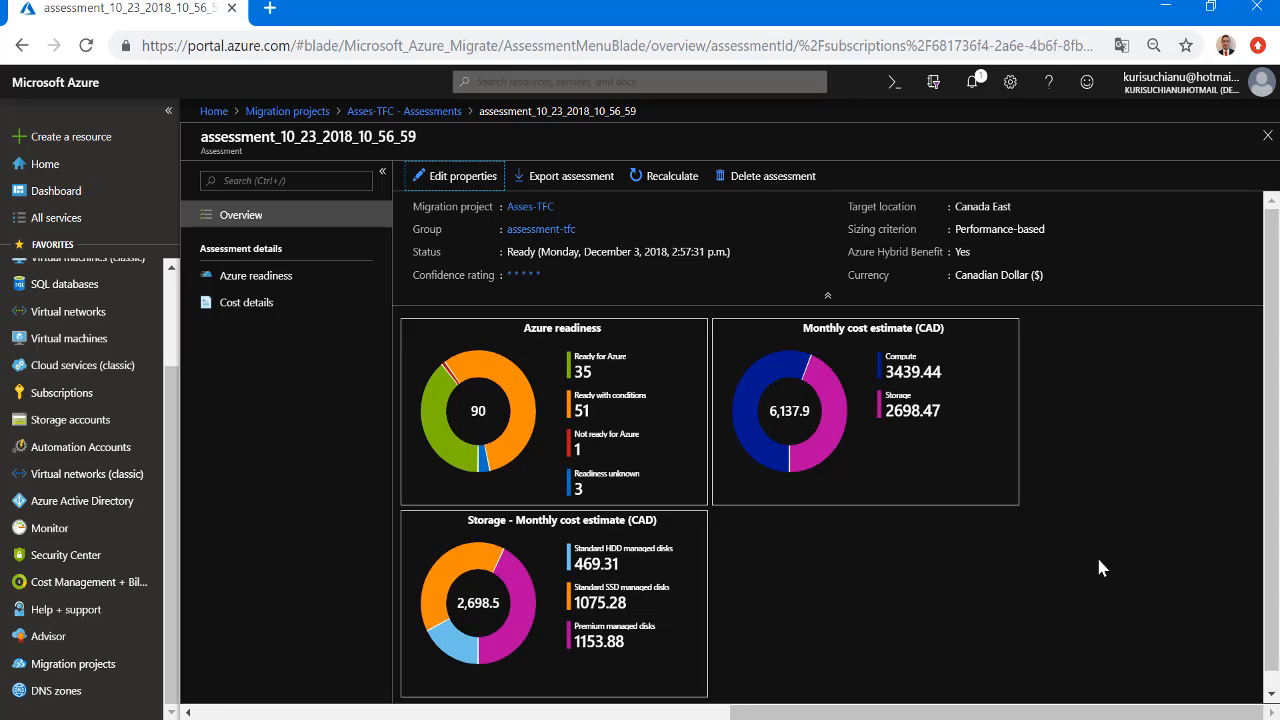
pyautogui.click(553, 186)
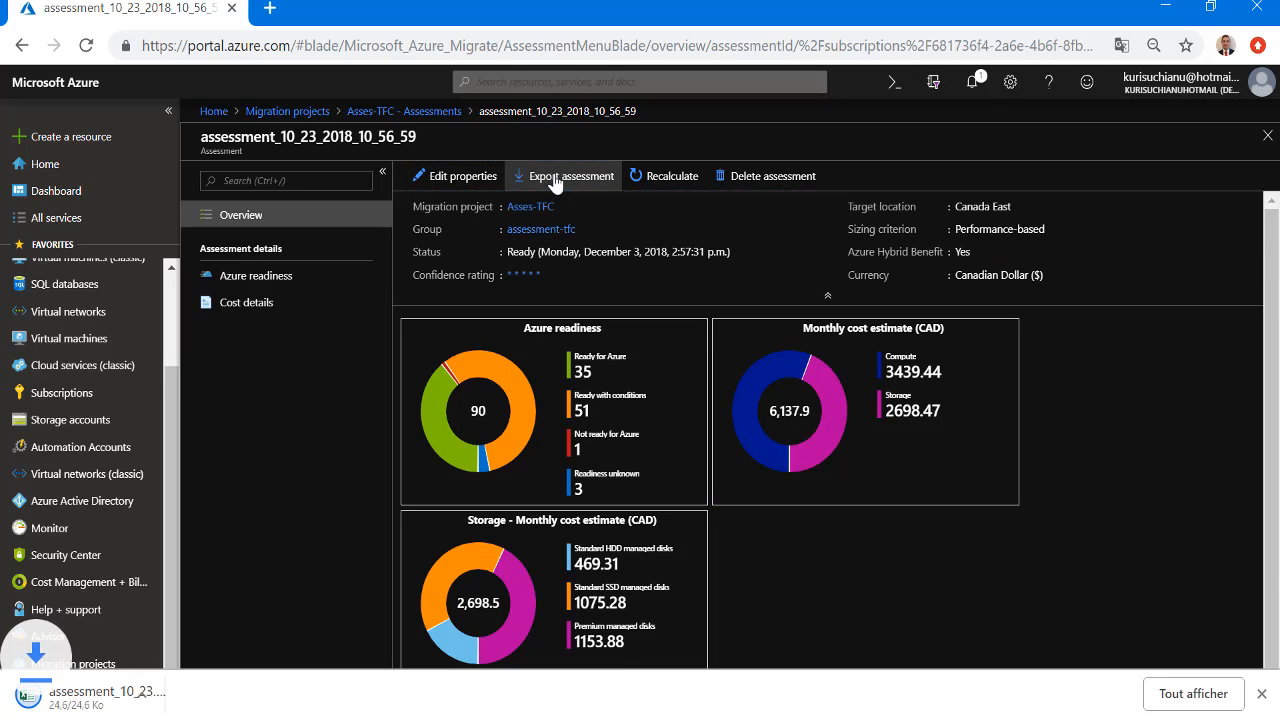